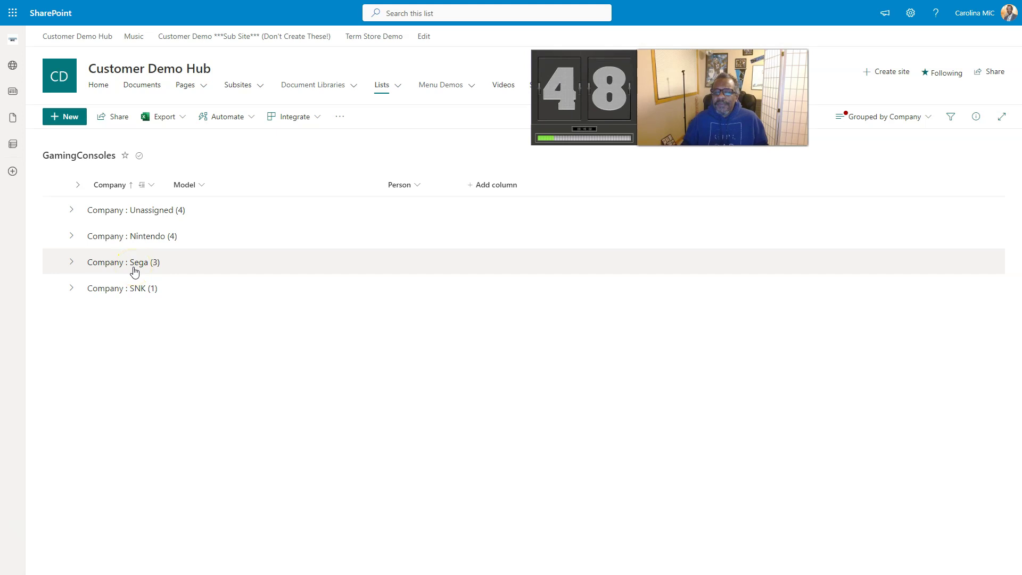
Expand the Company : Unassigned group to check its consoles, then open the view selector.
click(72, 212)
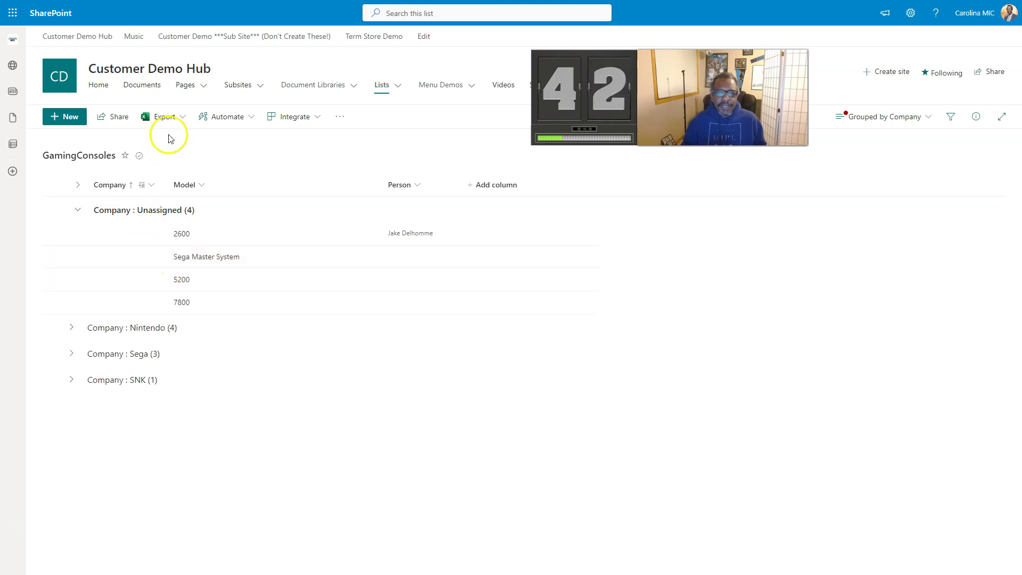
click(902, 117)
In All Items grid editing, set the 2600's Company to Atari and fill it down to the 5200.
click(868, 219)
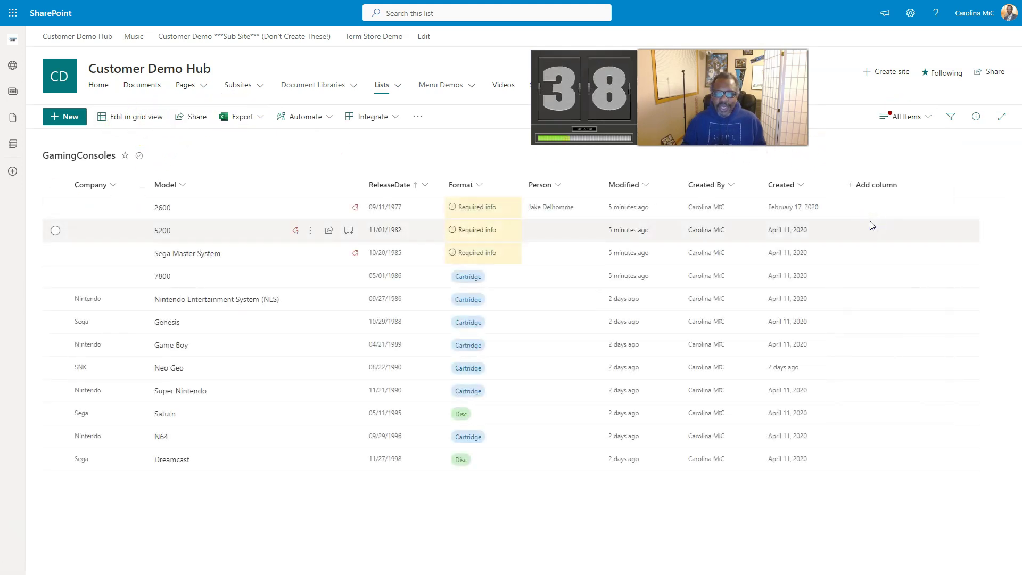
click(148, 116)
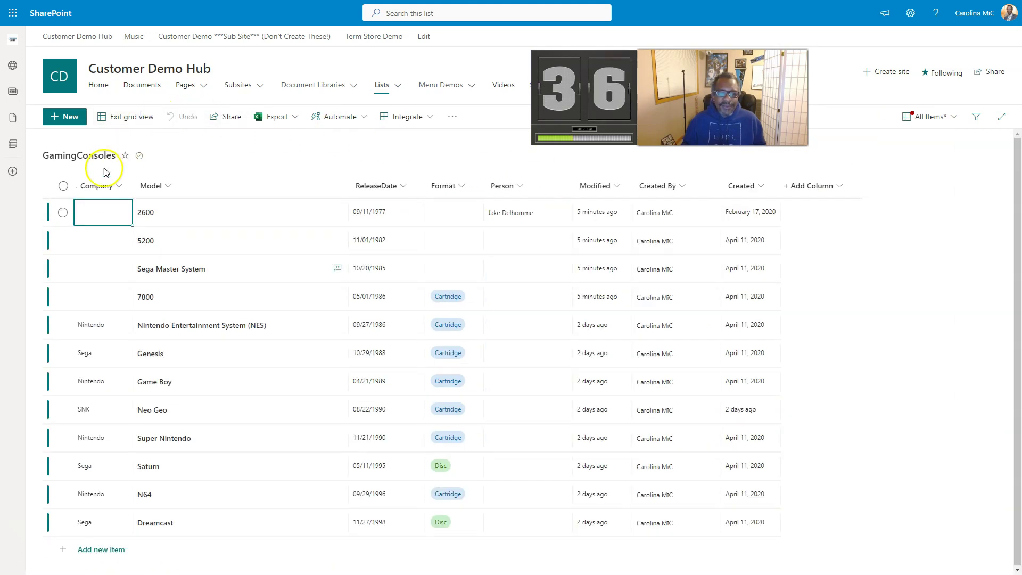
click(98, 213)
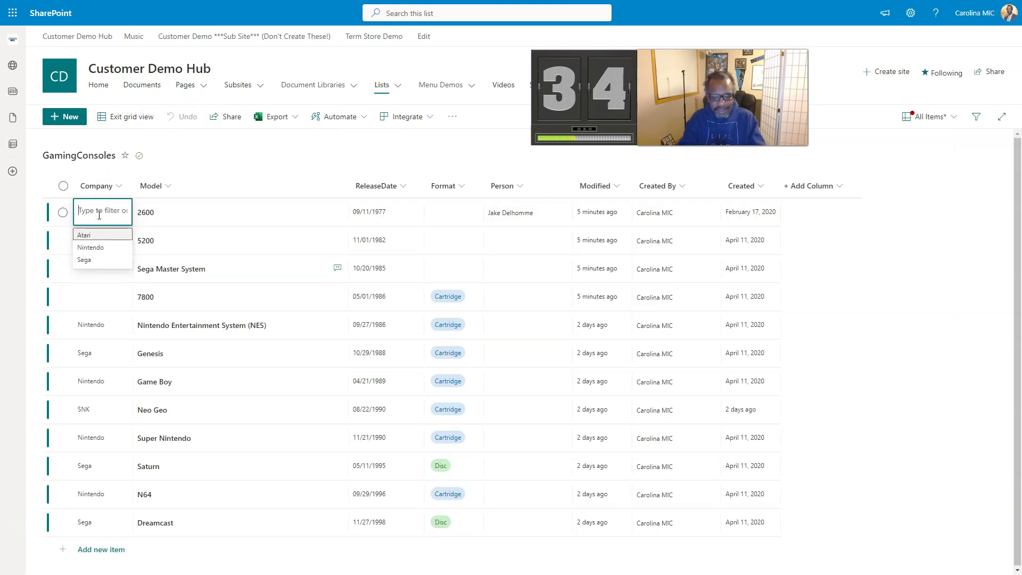
text(Atari)
key(Return)
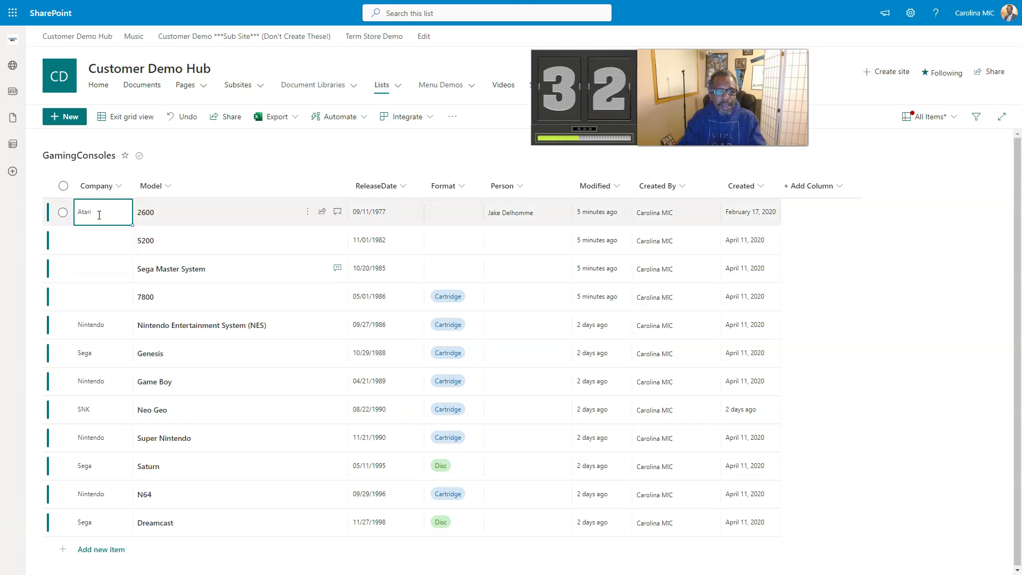
click(132, 223)
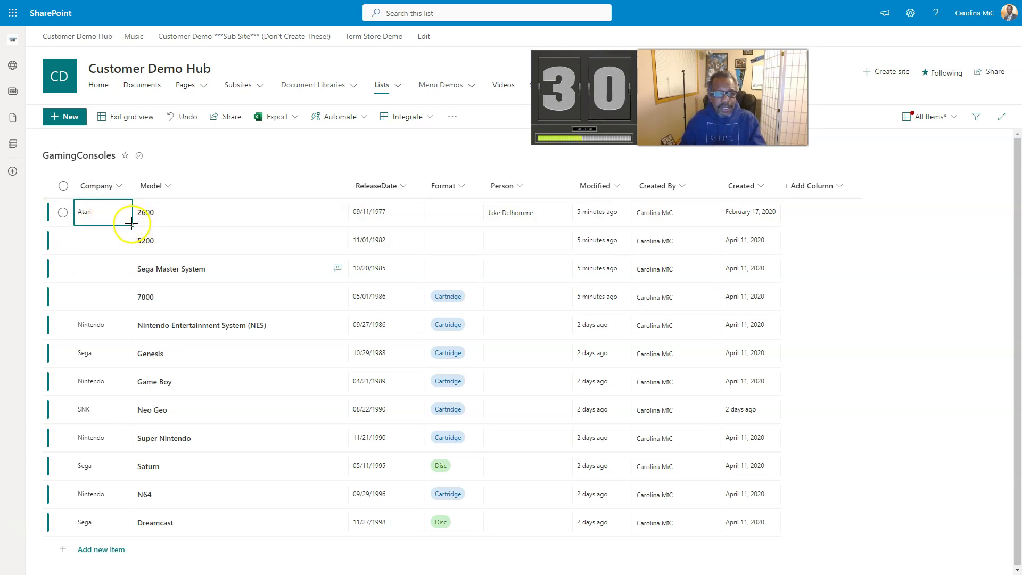
drag(131, 222, 104, 242)
Set the Sega Master System's Company to Sega and the 7800's to Atari.
click(105, 268)
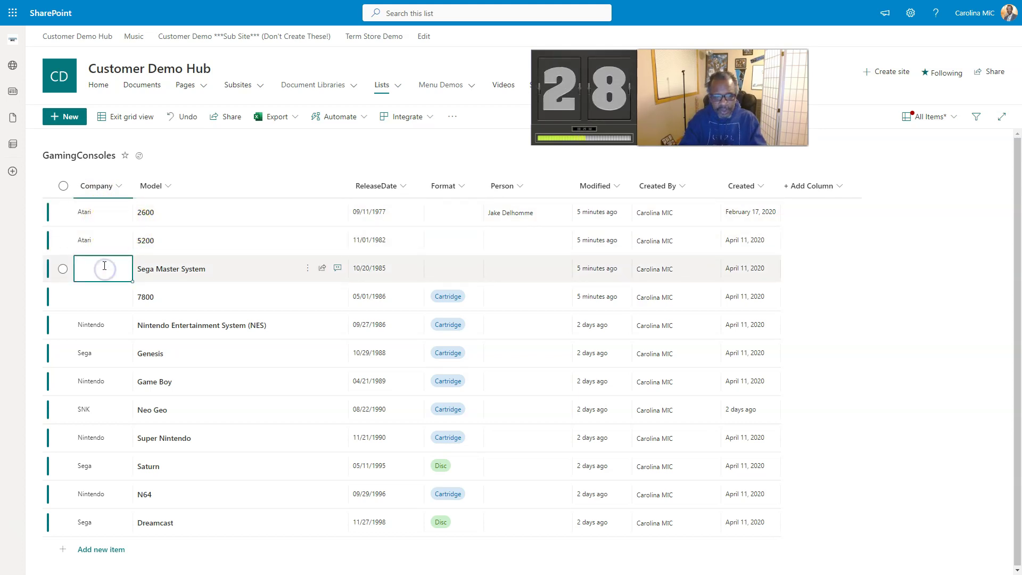
text(Sega)
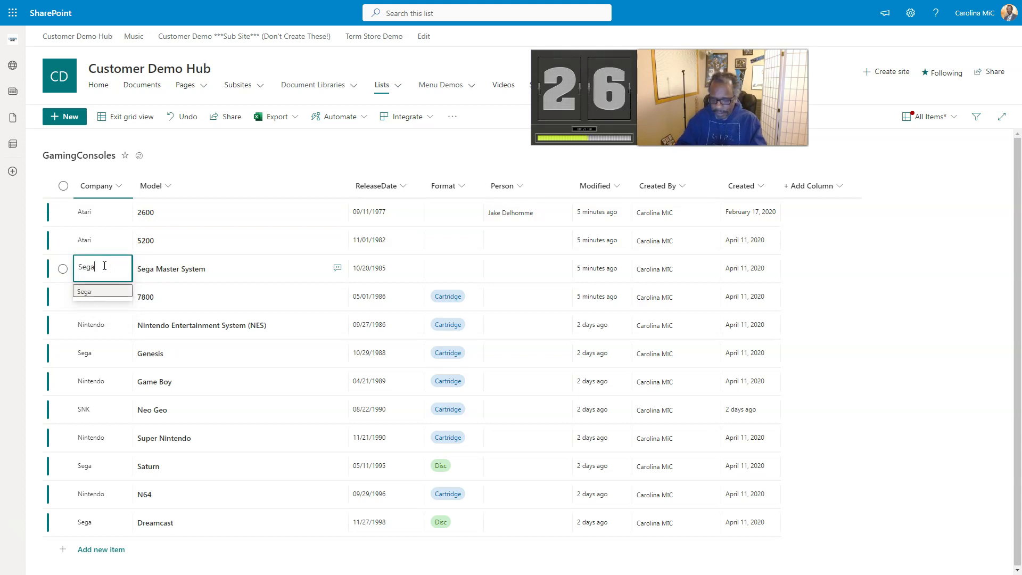
key(Return)
click(103, 304)
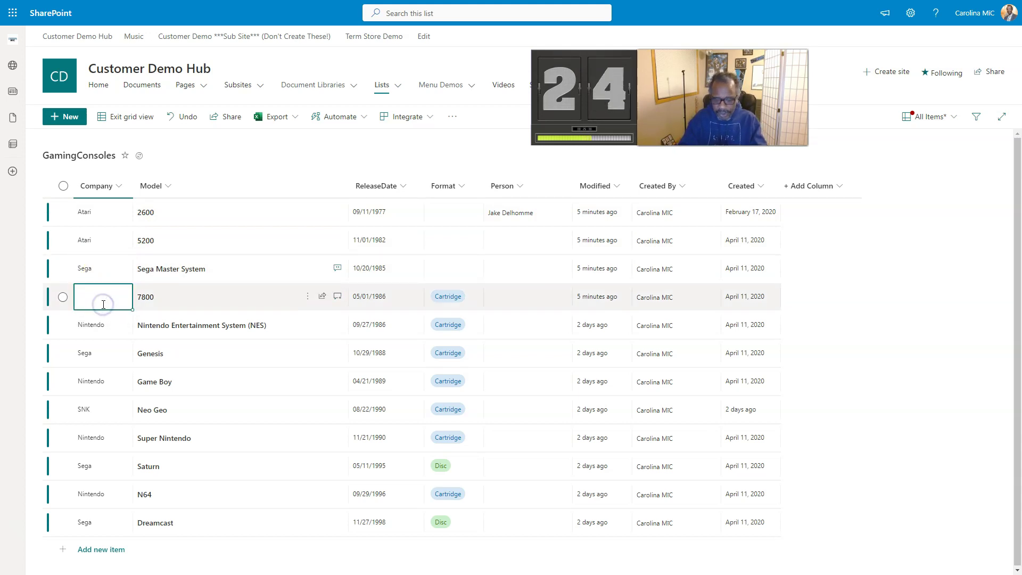
text(Atari)
key(Return)
Save the grid edits and switch to the Grouped by Company view, closing a stray pages panel.
click(133, 117)
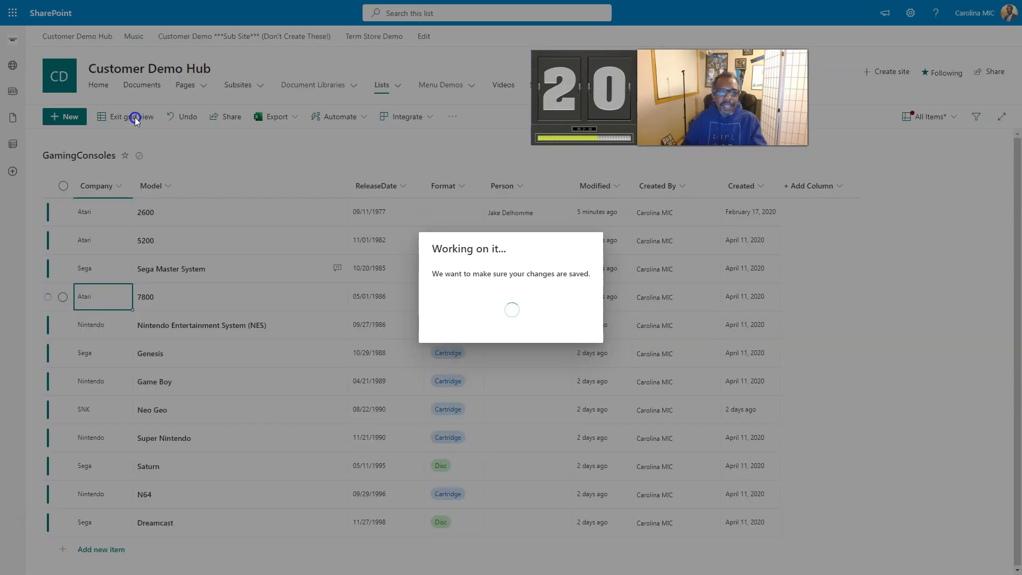
click(906, 117)
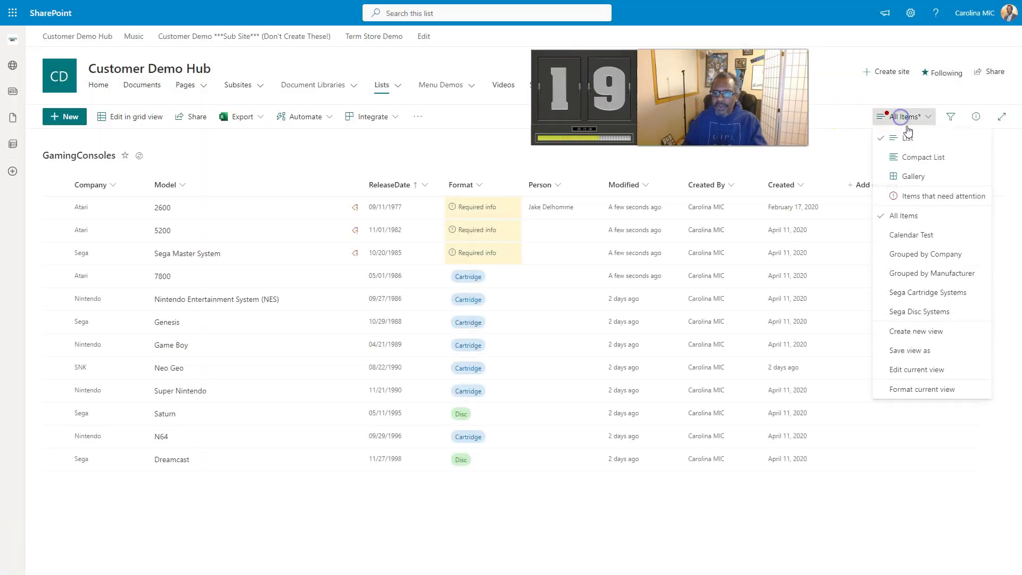
click(924, 253)
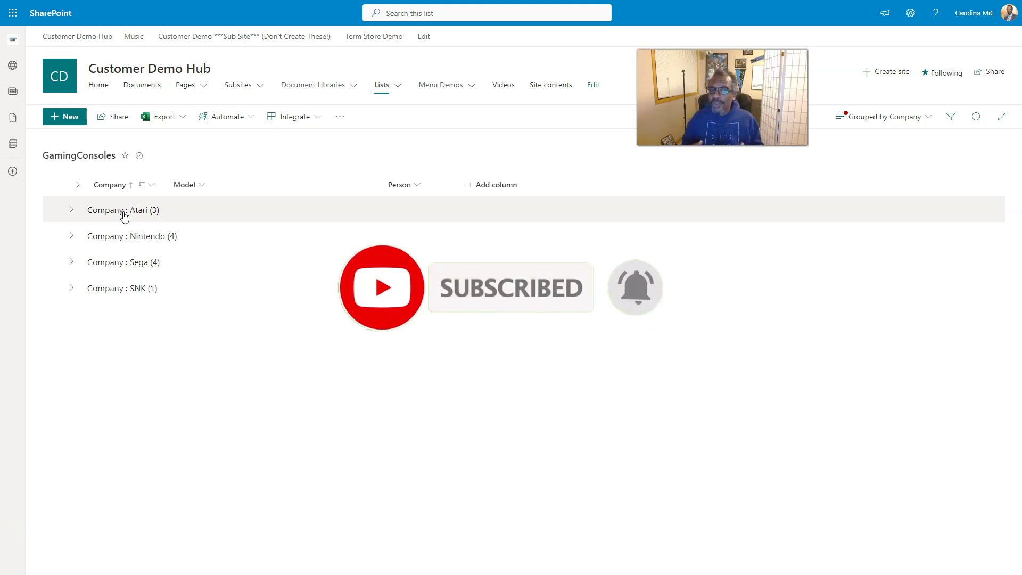
click(185, 85)
click(98, 437)
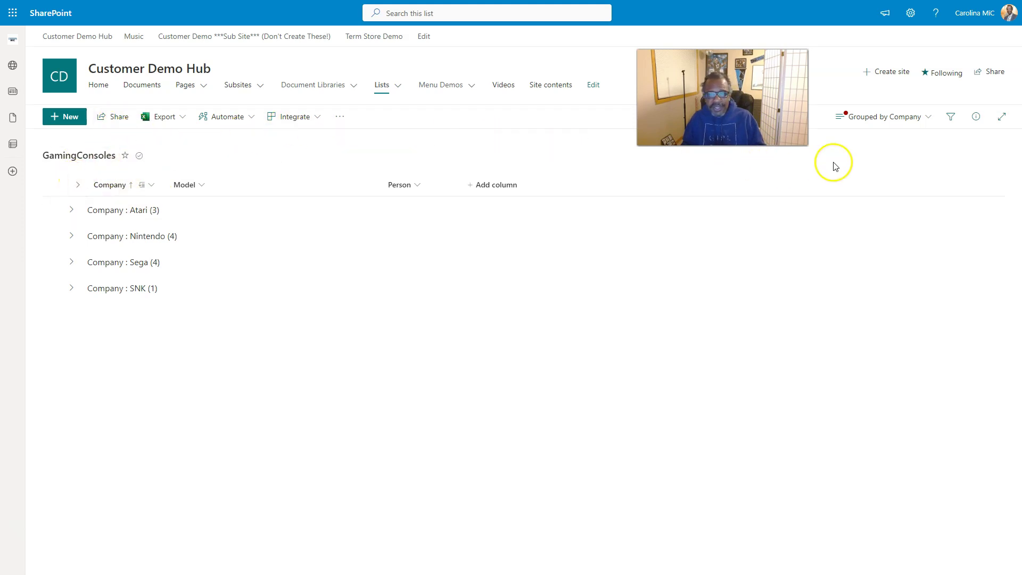
In All Items grid editing, clear Atari from the 2600's Company, fill the blank downward, and save.
click(926, 123)
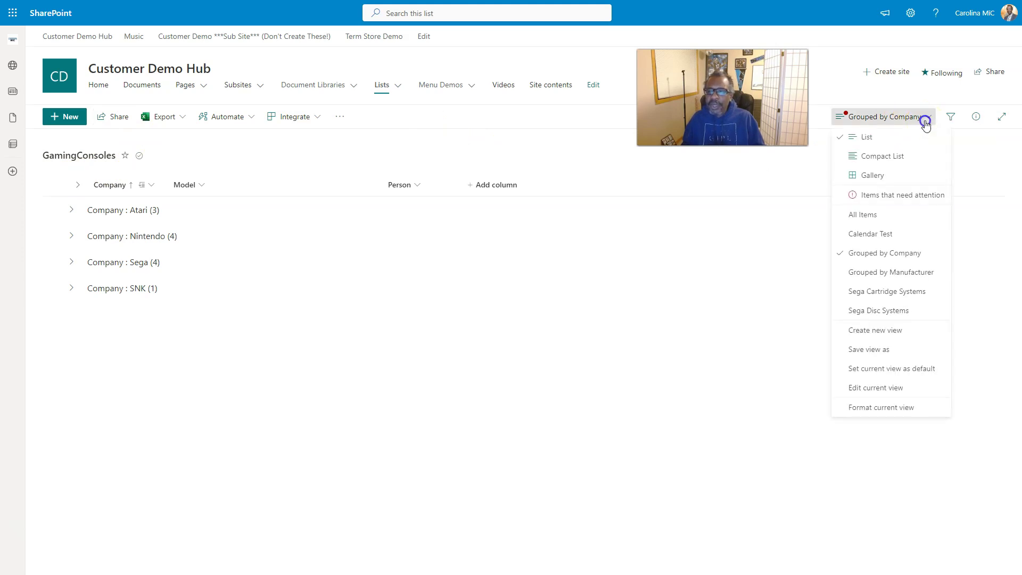
click(871, 216)
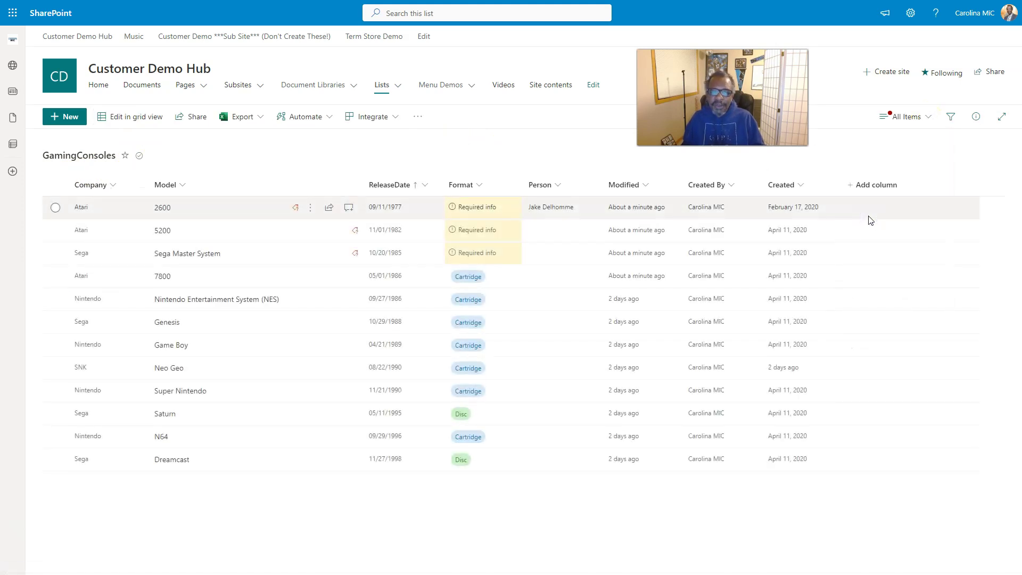
click(129, 117)
click(99, 209)
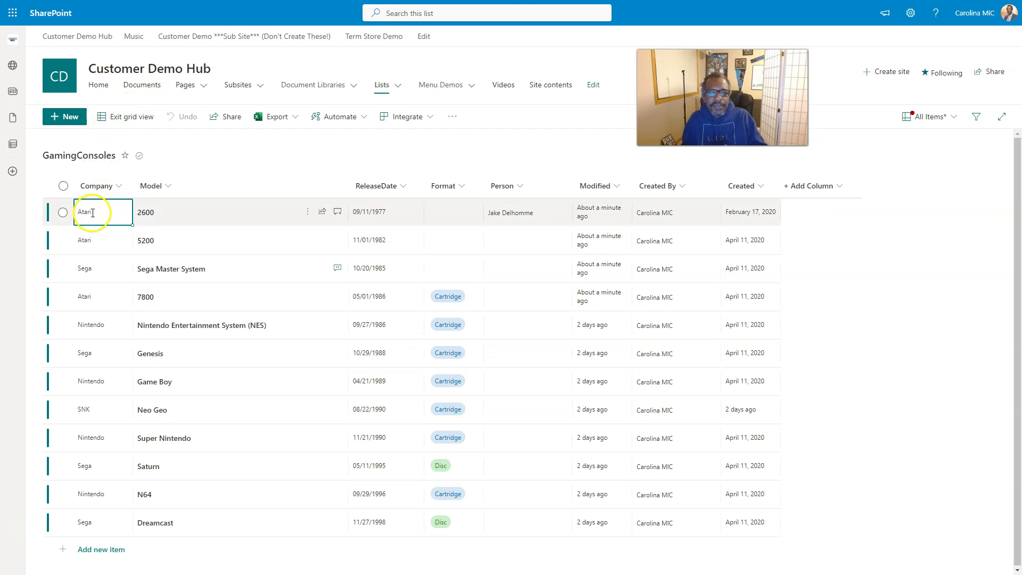
click(124, 216)
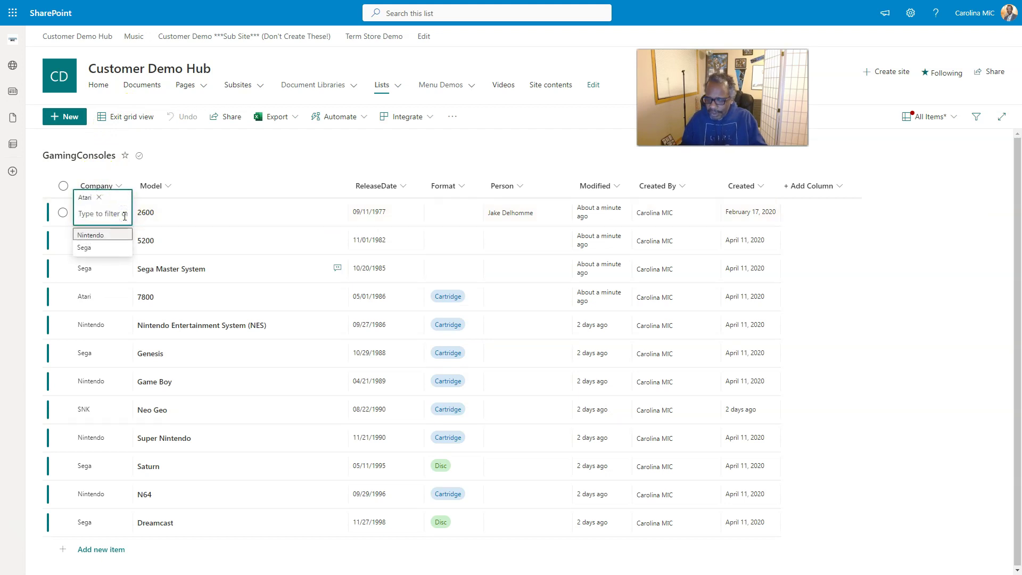
click(99, 197)
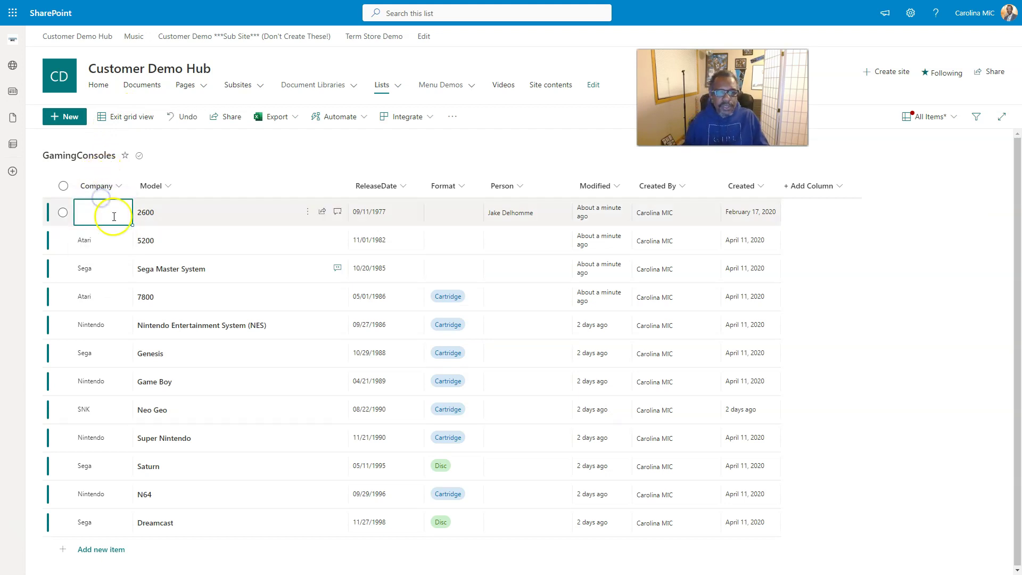
drag(132, 225, 121, 294)
click(124, 116)
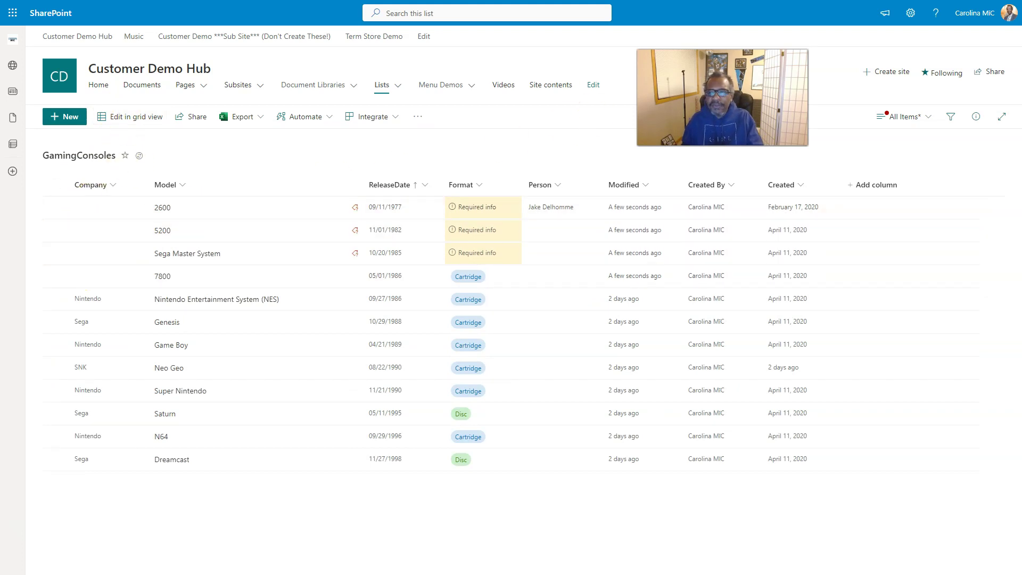
Switch to Grouped by Company and expand Unassigned (4): 2600, Sega Master System, 5200 and 7800.
click(902, 118)
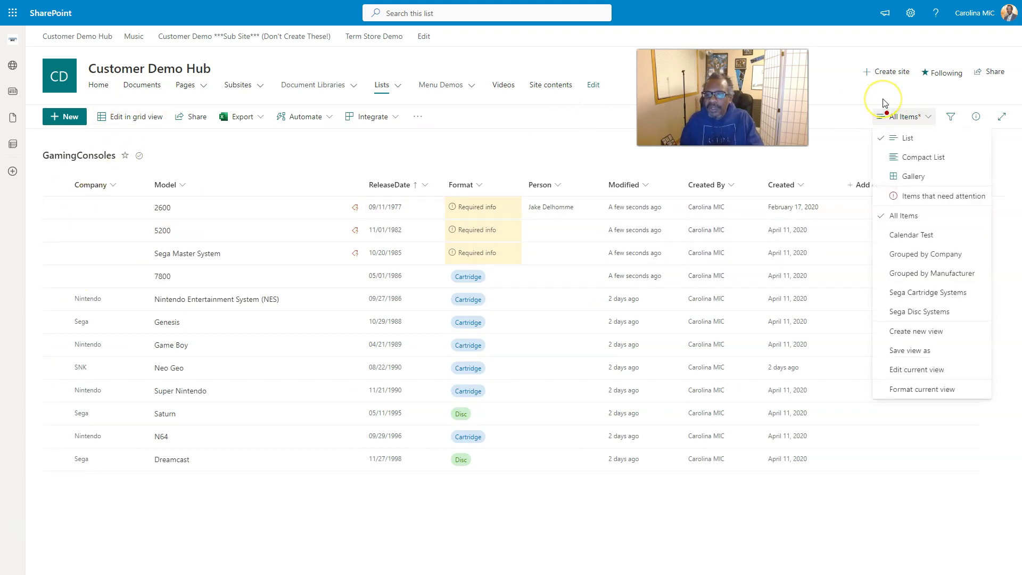
click(909, 255)
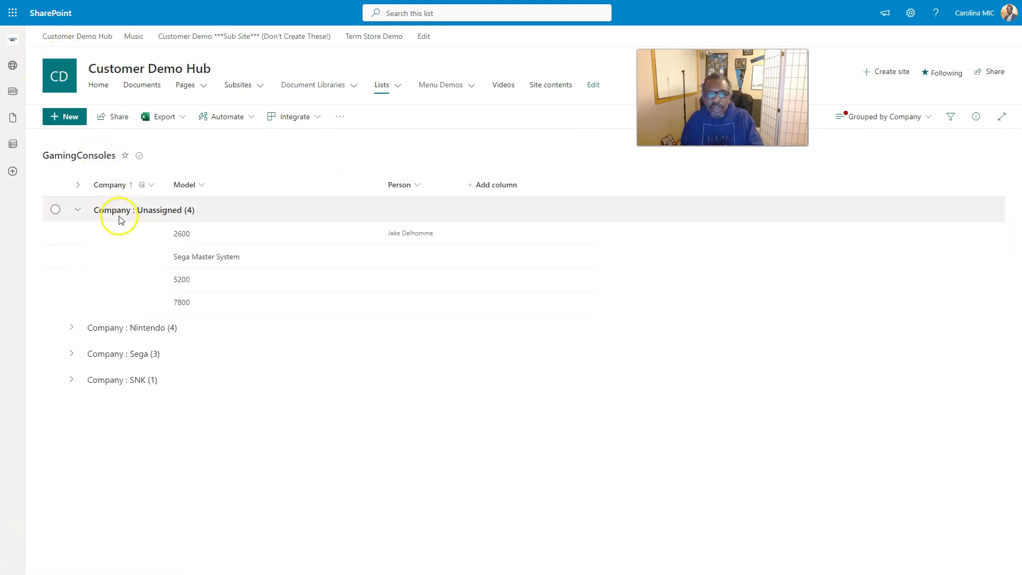
click(78, 210)
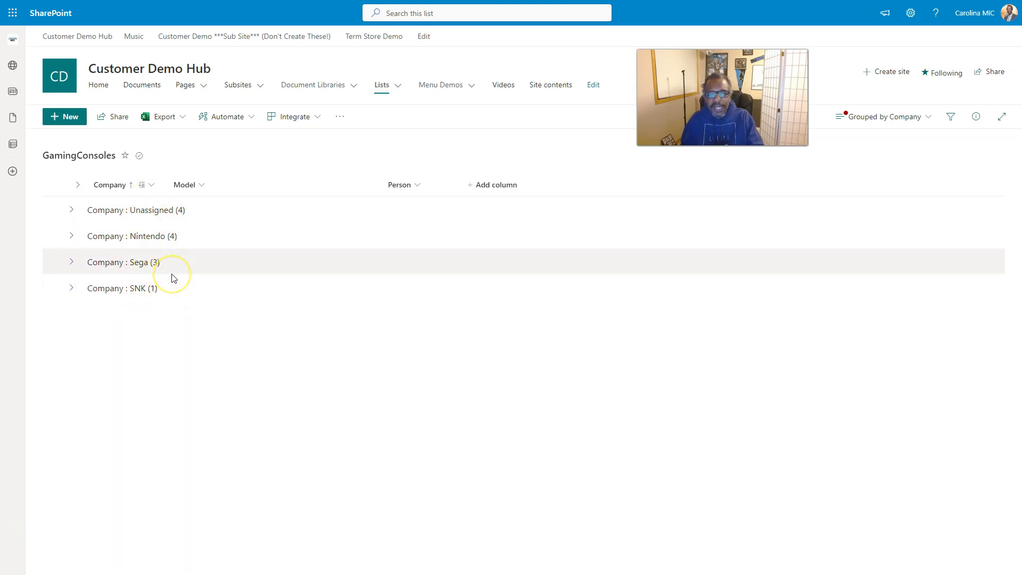
click(155, 213)
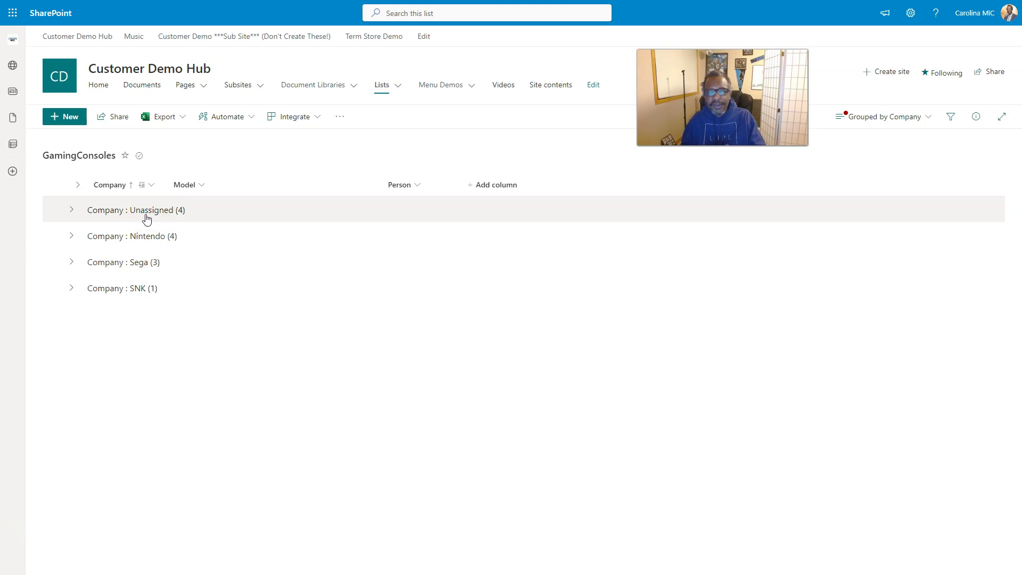
click(144, 218)
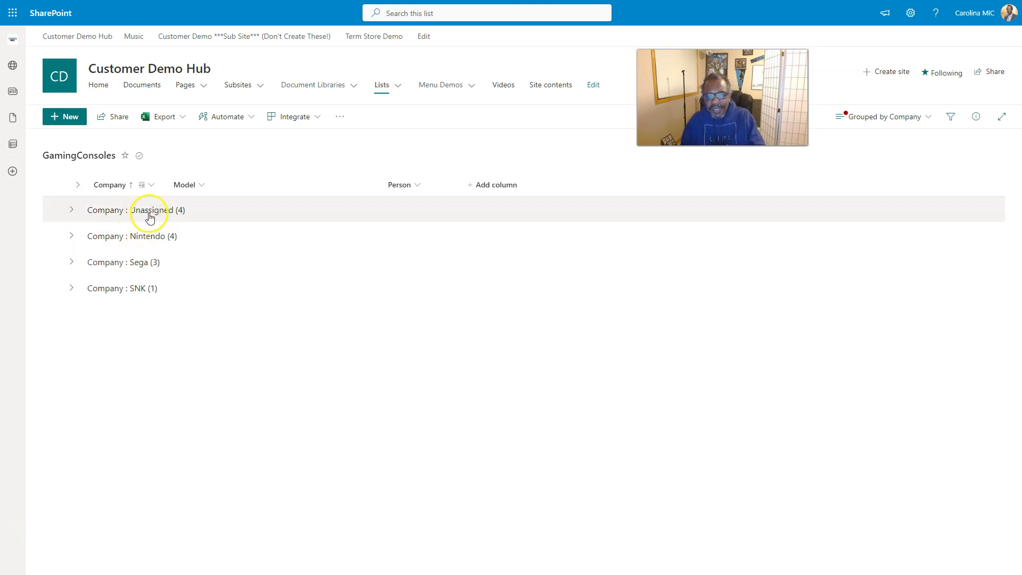
click(78, 209)
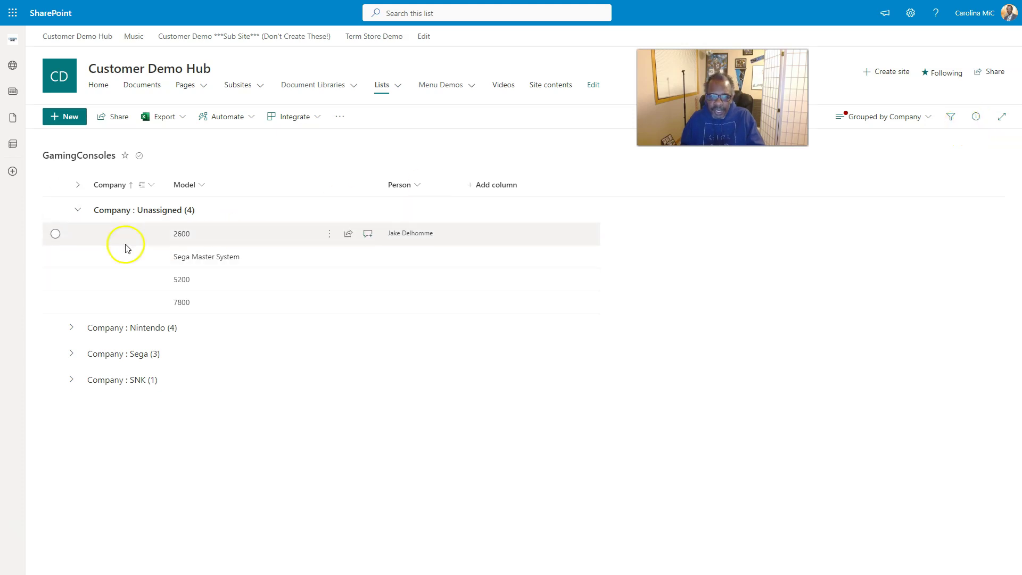
In All Items grid editing, set the 2600's Company to Atari and copy it to the 5200.
click(74, 214)
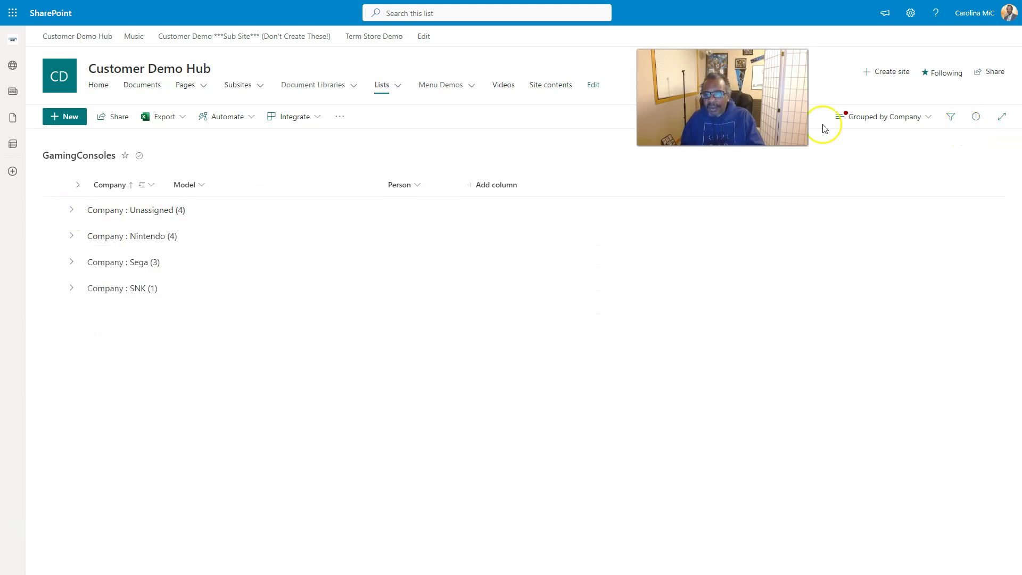
click(930, 126)
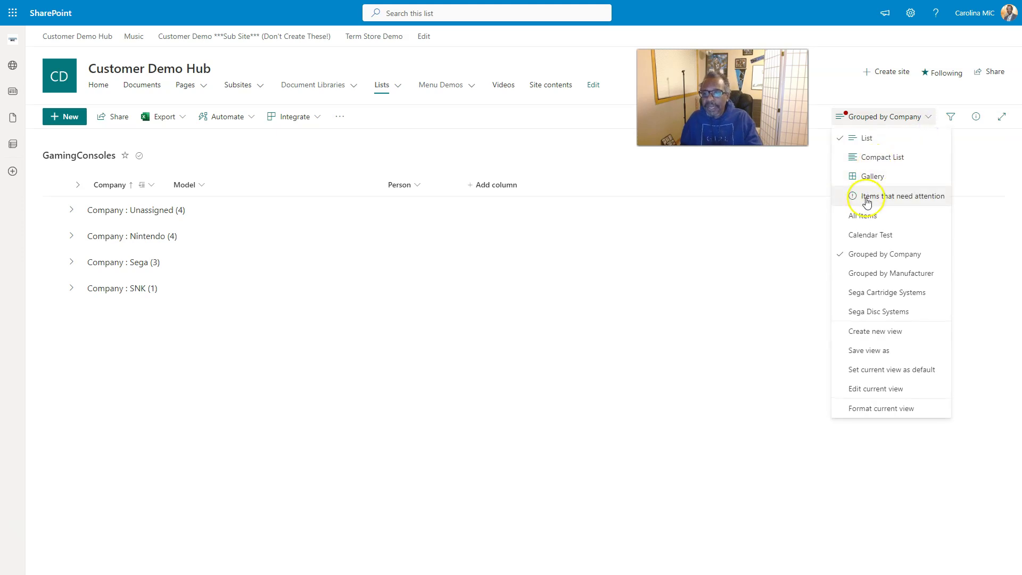
click(861, 214)
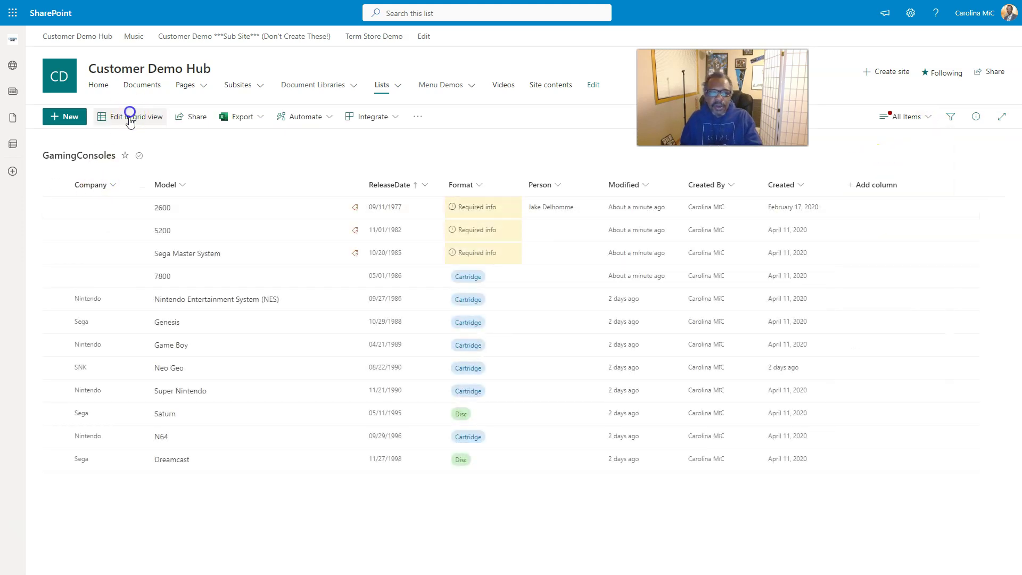
click(130, 116)
click(100, 216)
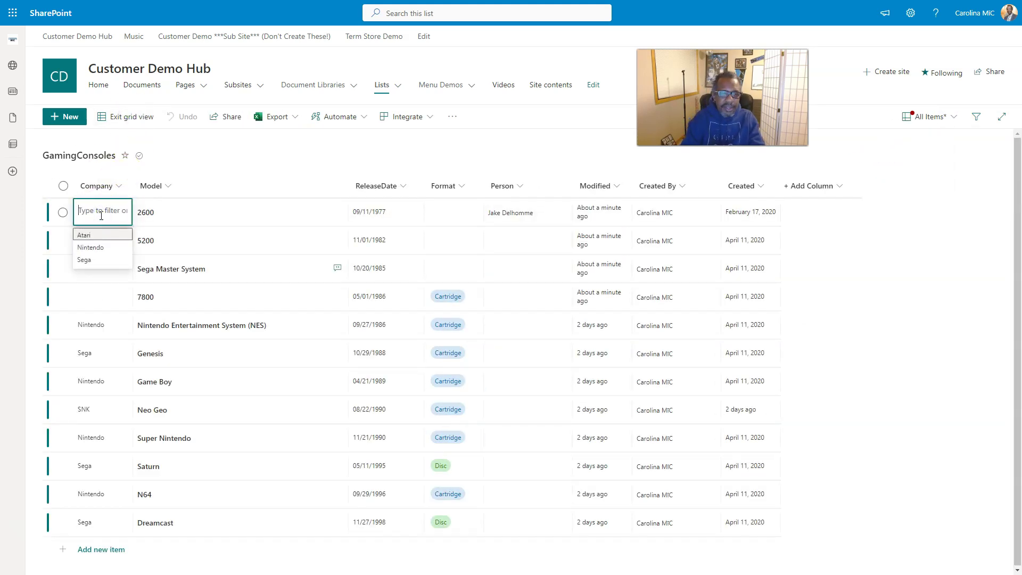
key(Return)
click(101, 280)
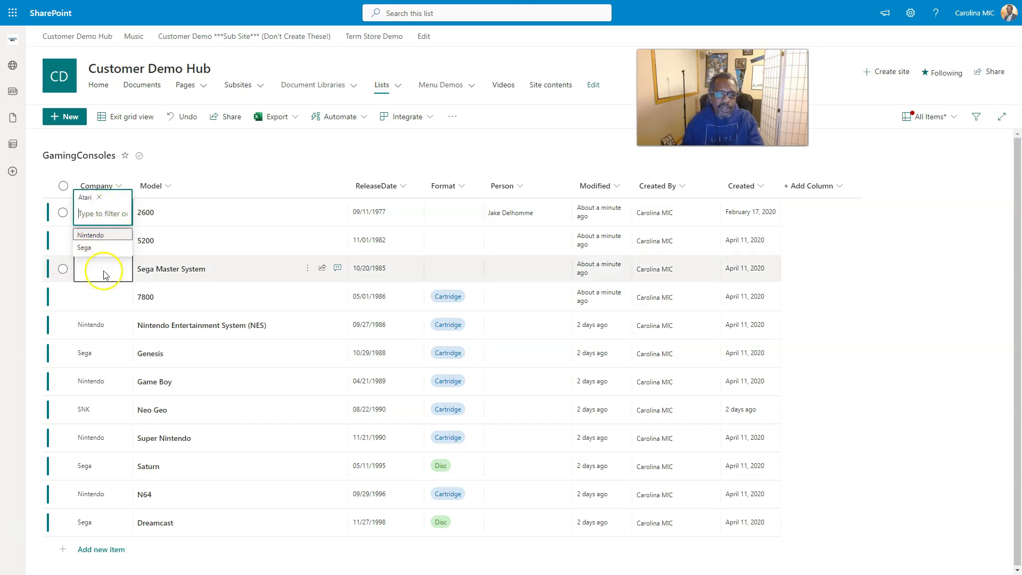
click(109, 211)
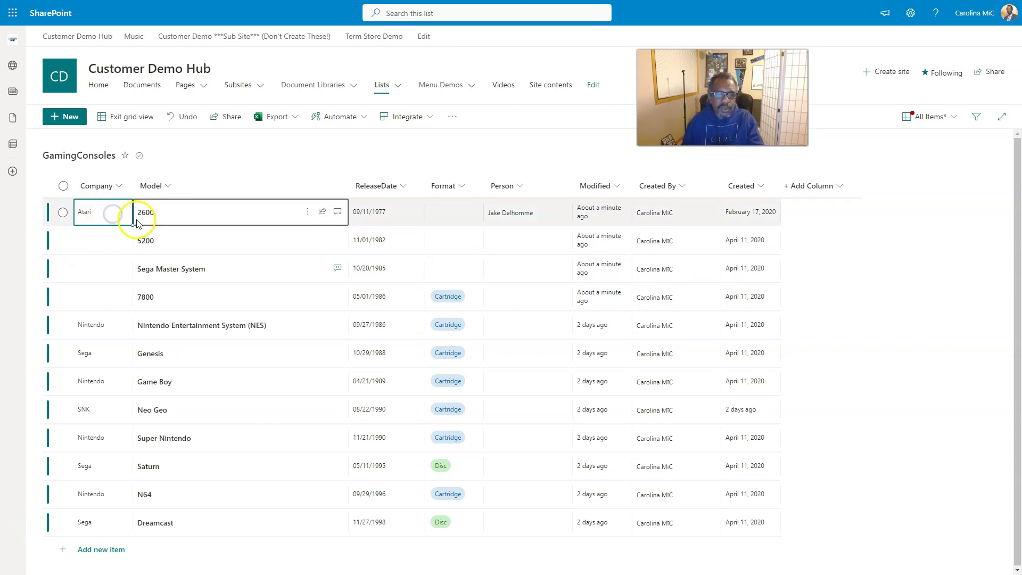
drag(133, 225, 132, 250)
Set Sega for the Sega Master System and Atari for the 7800, then save the grid.
click(110, 270)
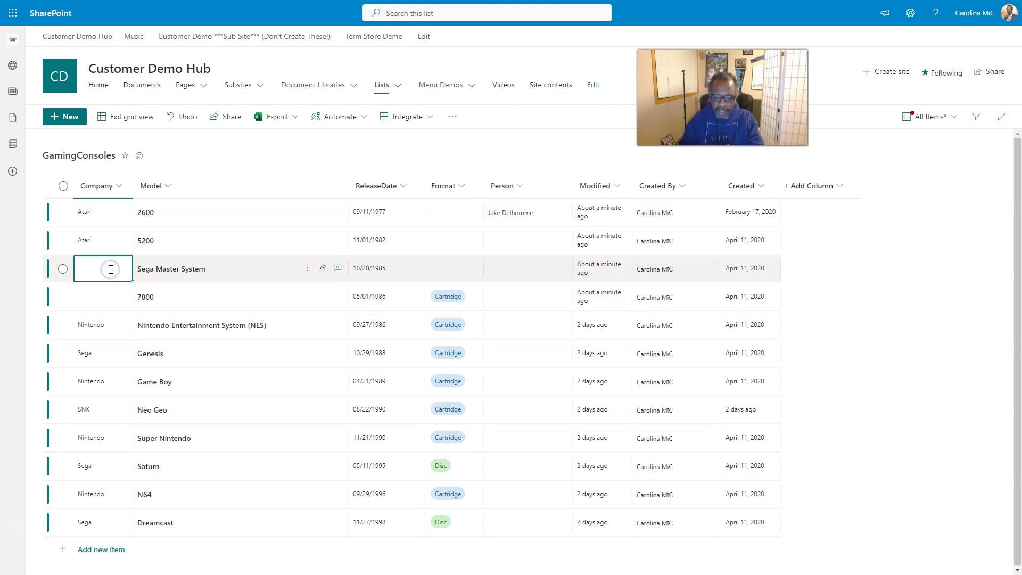
click(111, 269)
click(88, 293)
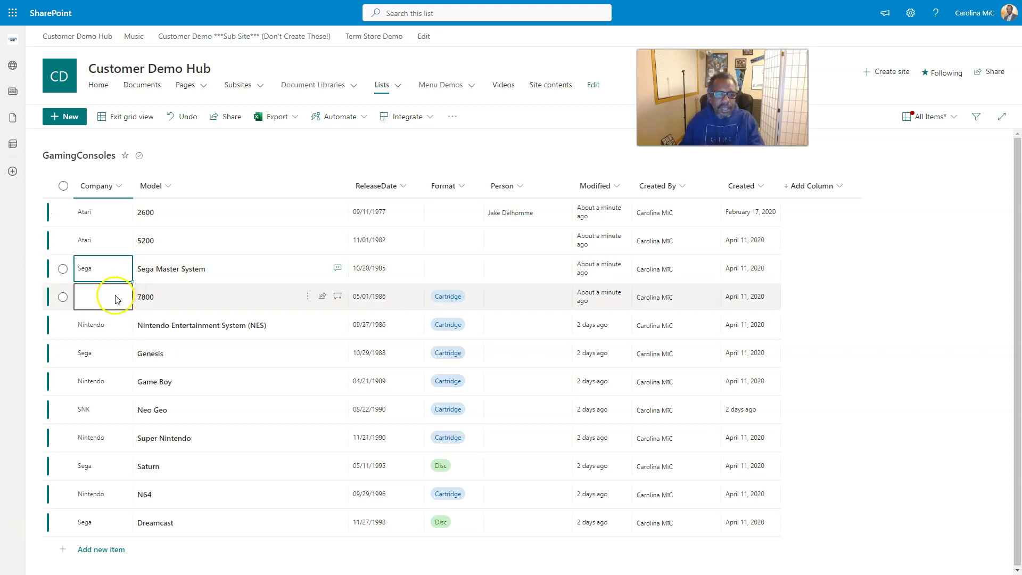
click(86, 324)
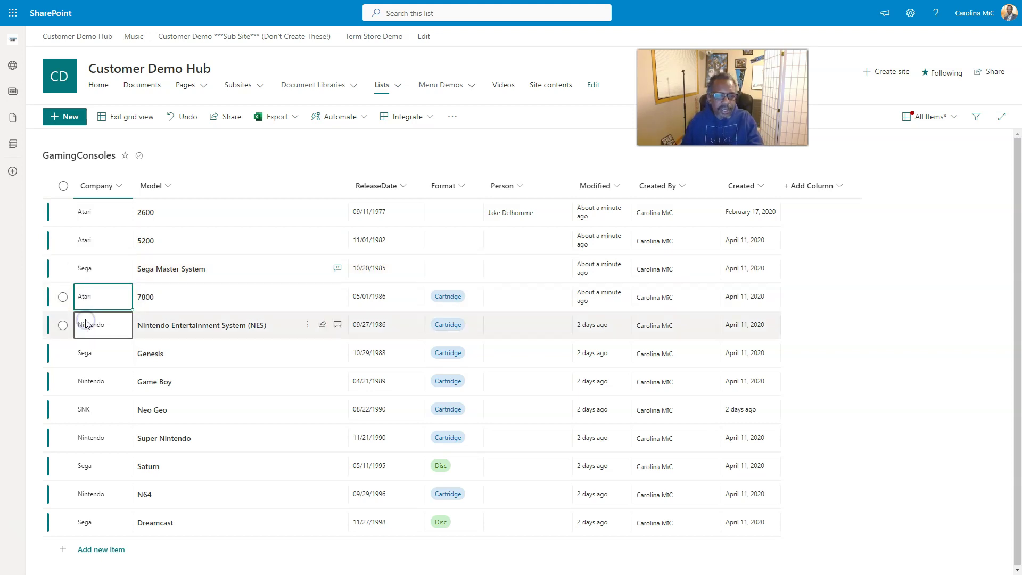
click(86, 296)
click(91, 322)
click(92, 301)
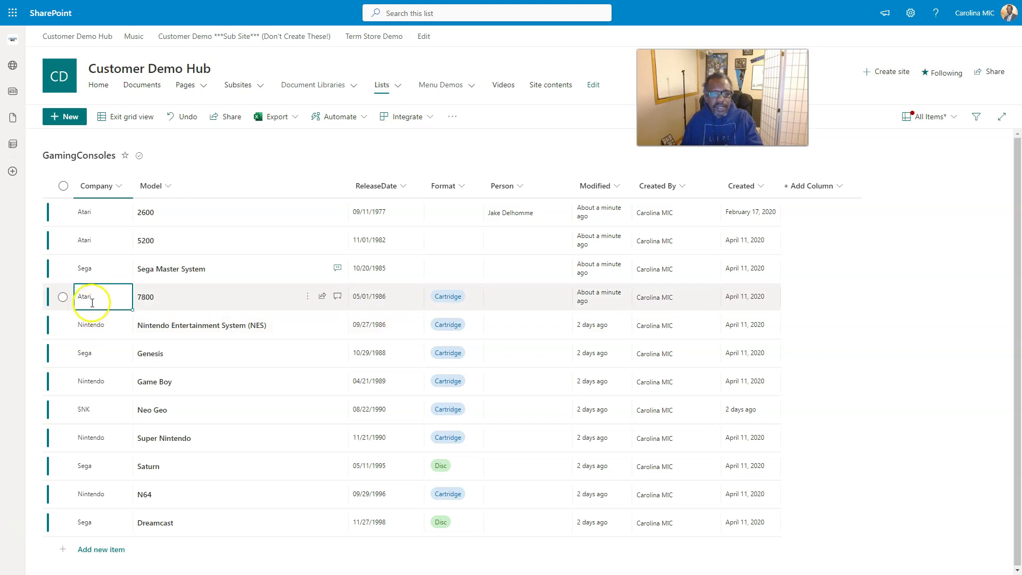
click(116, 117)
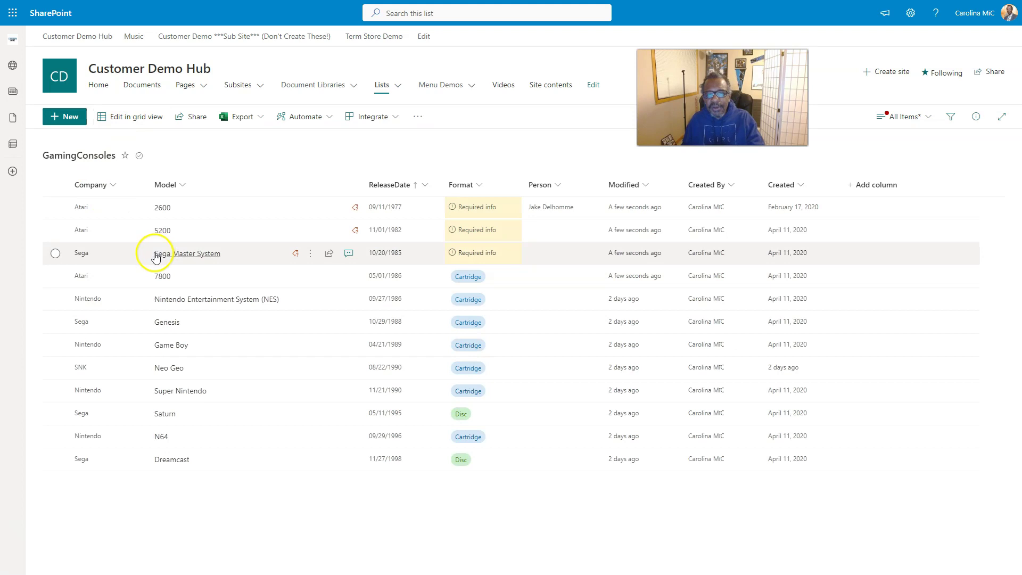
Switch the GamingConsoles list to the Grouped by Company view.
click(905, 117)
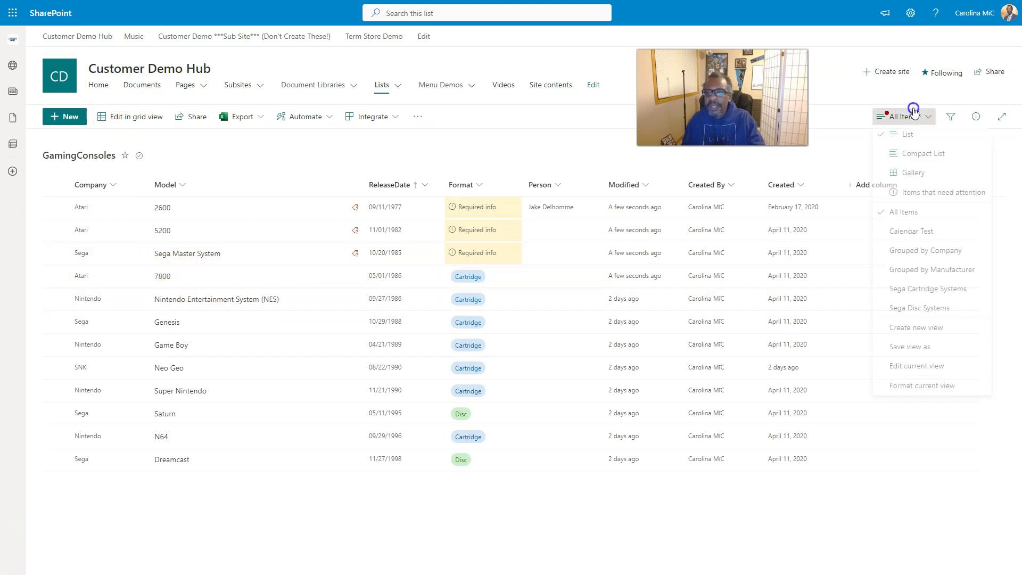
click(914, 256)
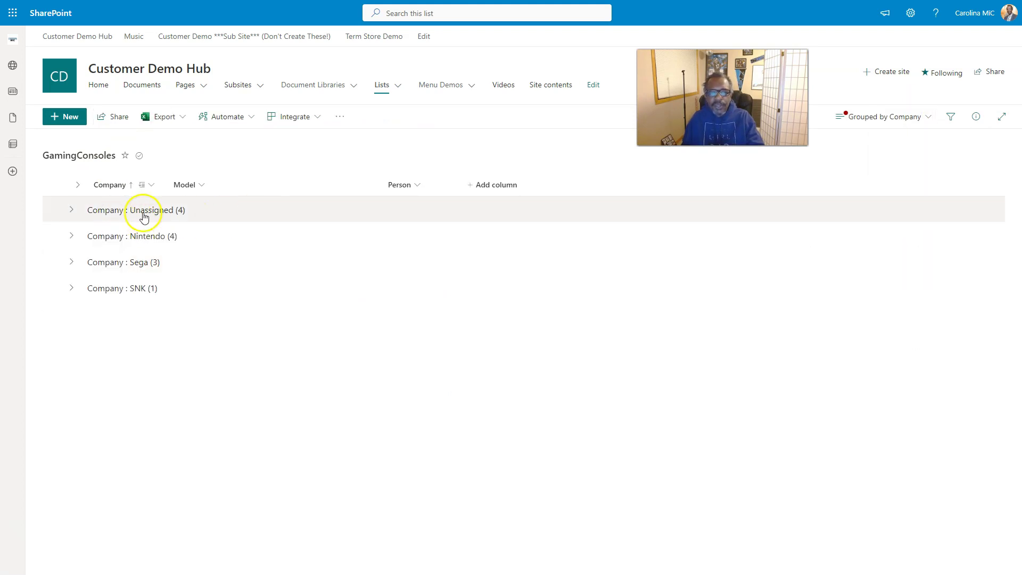